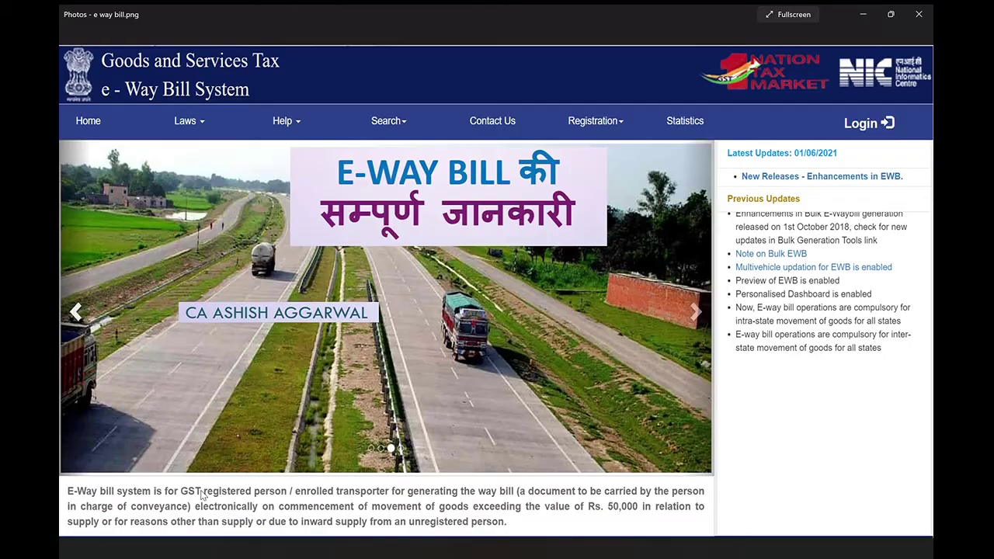
Leave the e-way bill picture in Photos and switch to the Edge new tab page
key("alt+Tab")
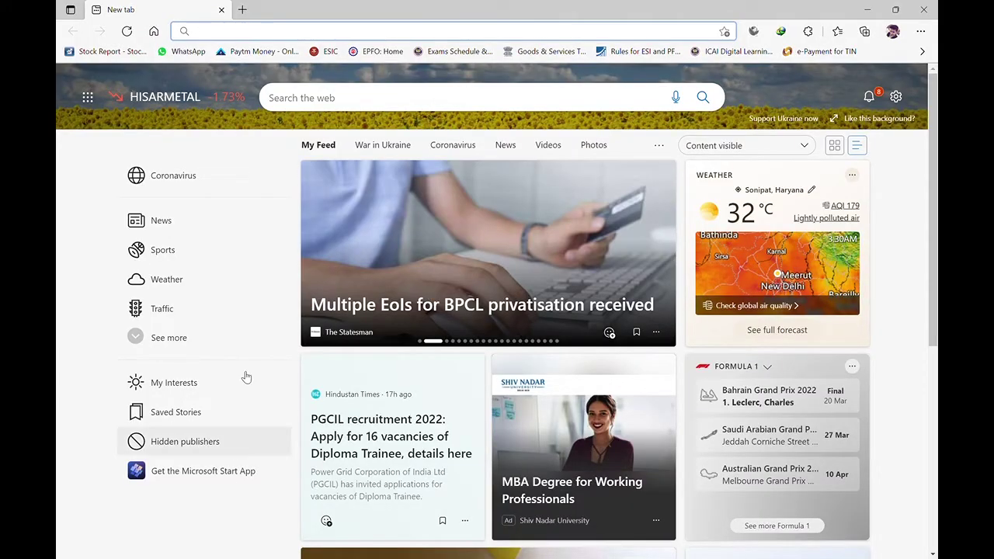
Go to ewaybill.nic.in by typing 'eway' in the address bar and accepting the suggestion
left_click(298, 31)
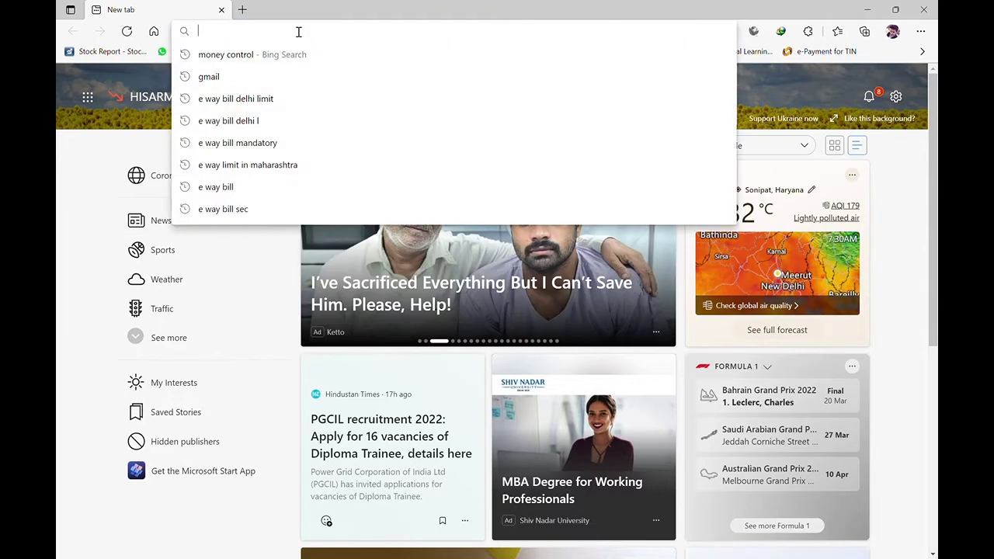
type("ewaybill.nic.in")
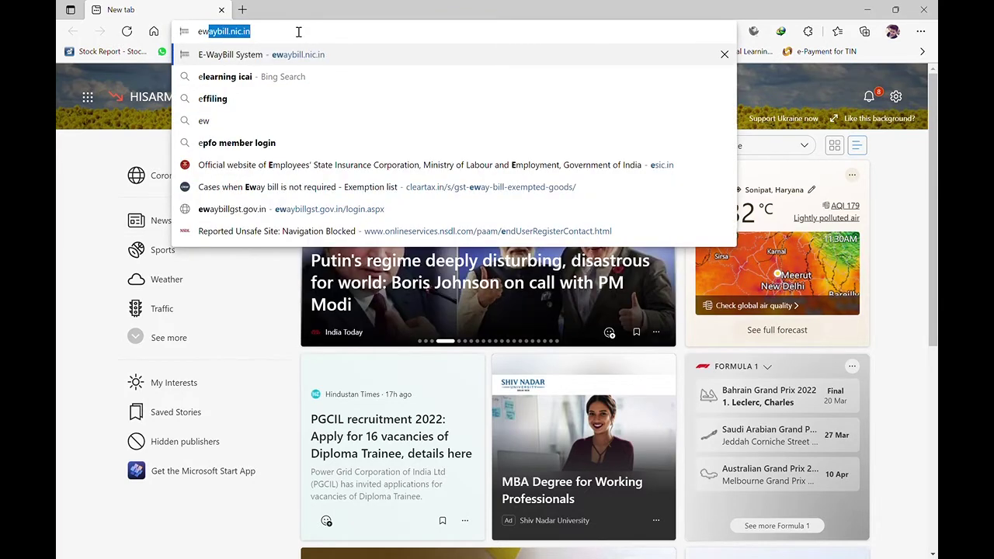
key("Right")
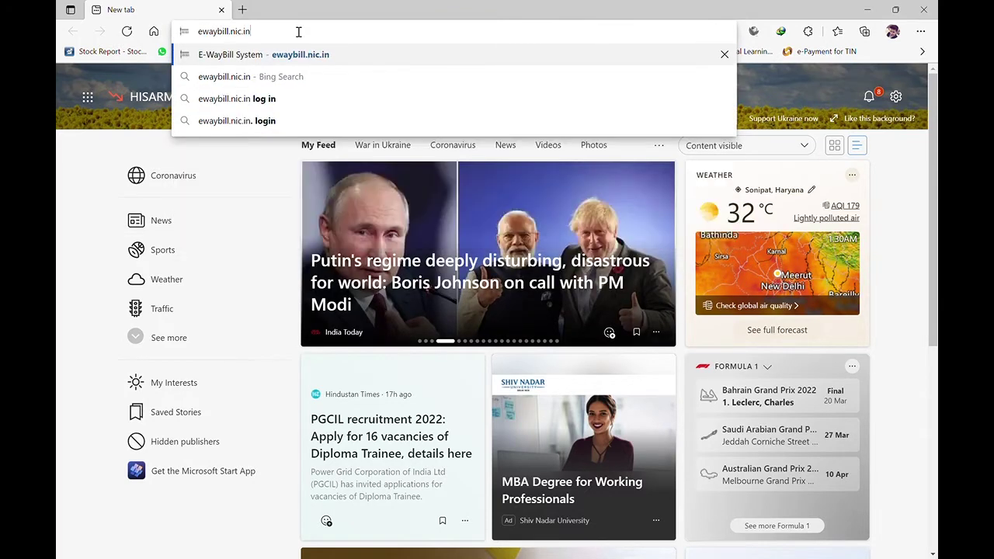
key("Return")
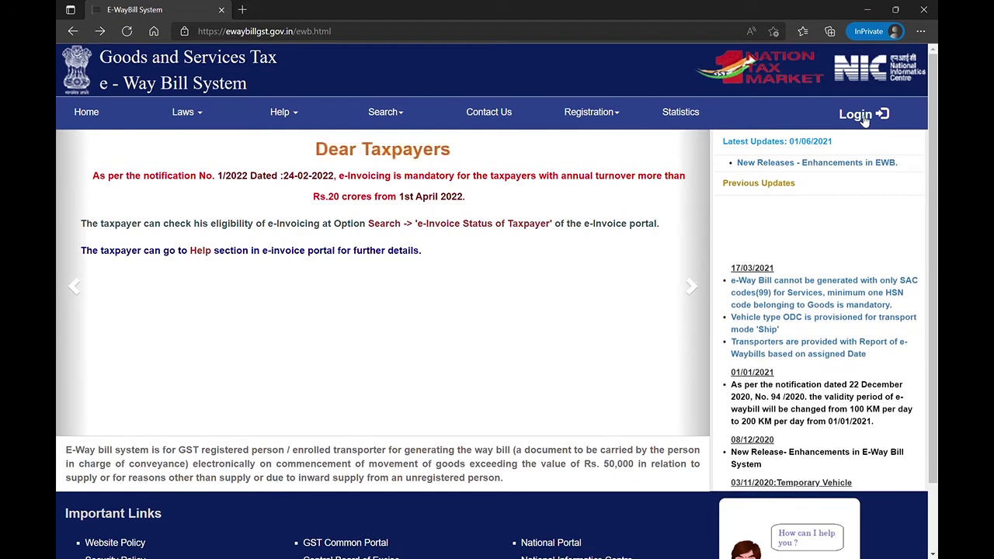
Sign in to the taxpayer account with the username, password and captcha
left_click(857, 114)
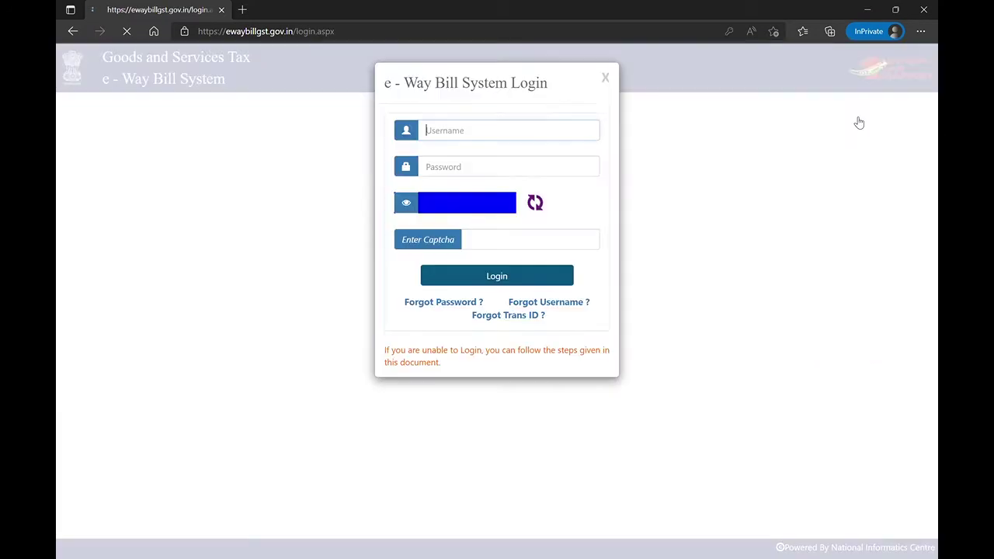
left_click(474, 169)
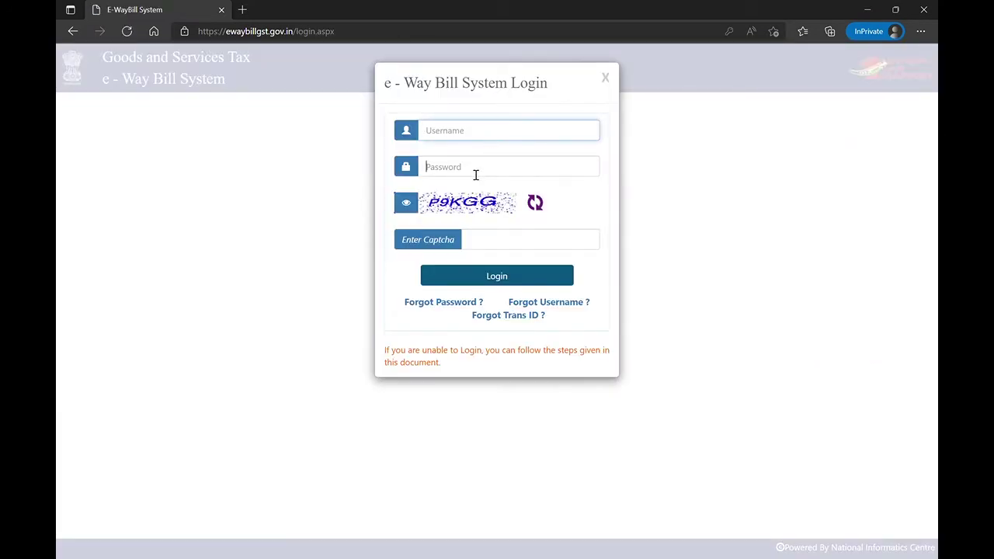
left_click(634, 281)
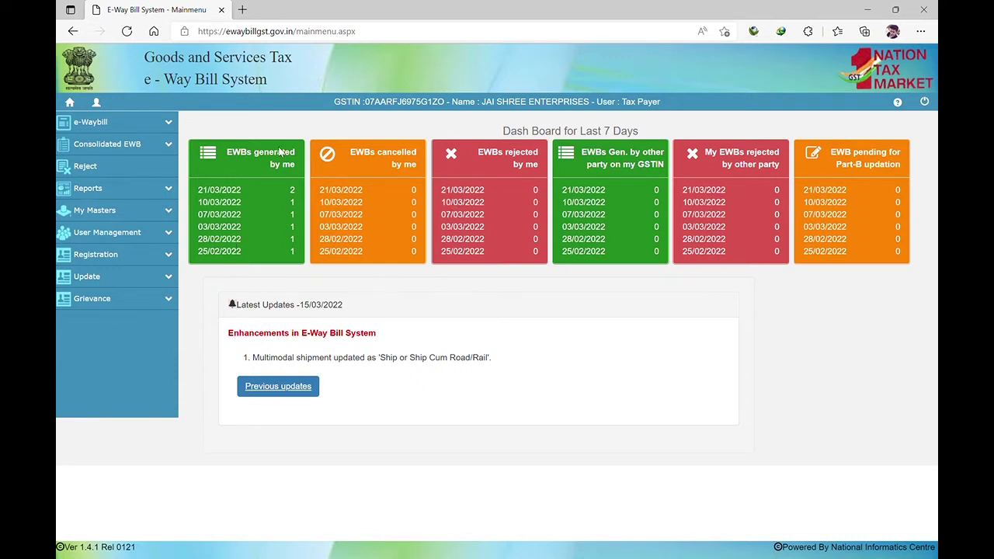
Choose Generate New under the e-Waybill sidebar menu to open a blank entry form
left_click(168, 122)
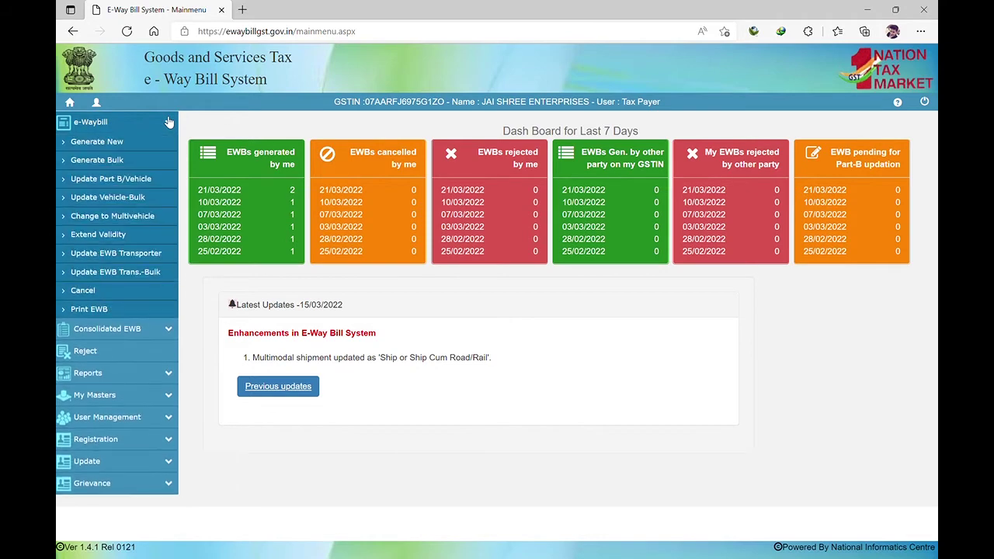
left_click(117, 145)
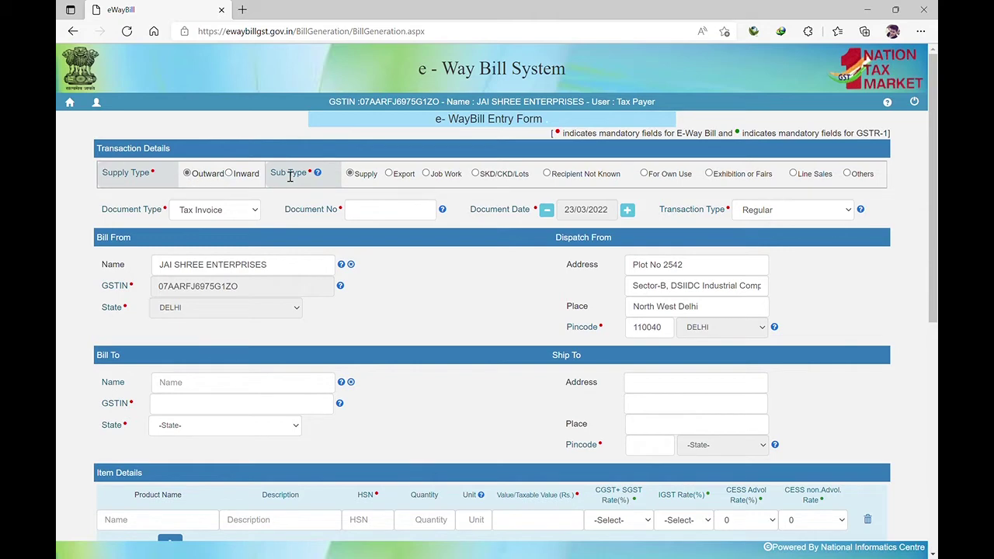
scroll(310, 175, "down", 1)
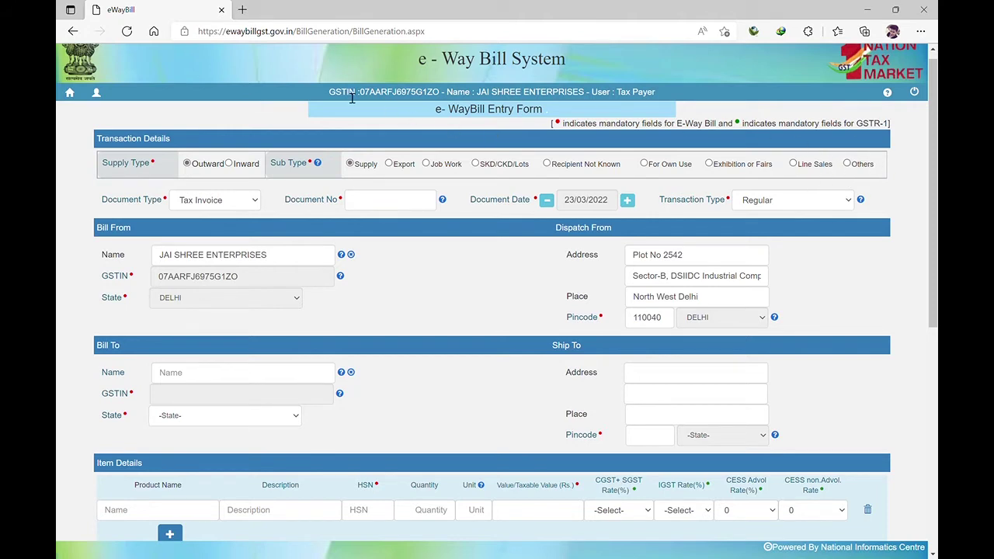
mouse_move(318, 163)
scroll(434, 248, "down", 1)
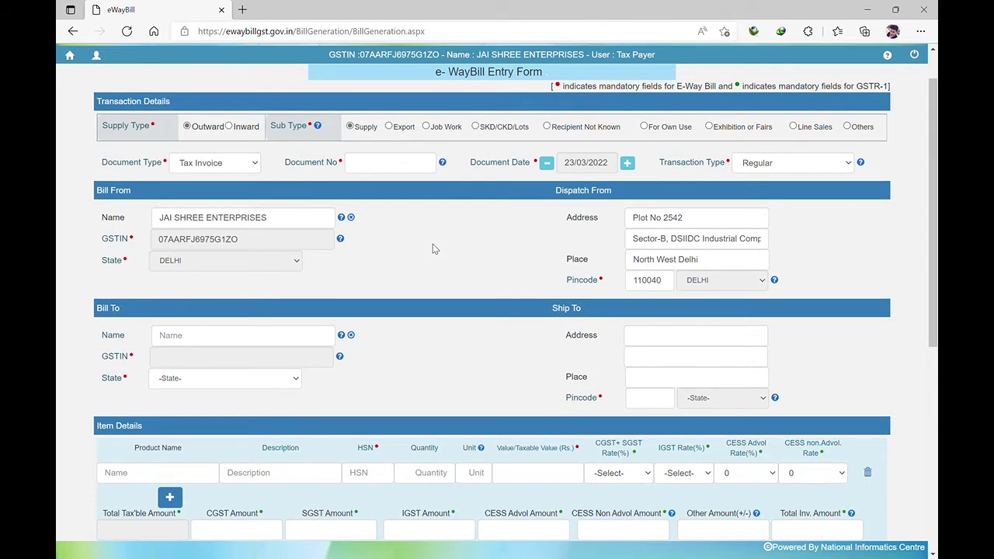
Enter 1052 as the Document No
left_click(396, 167)
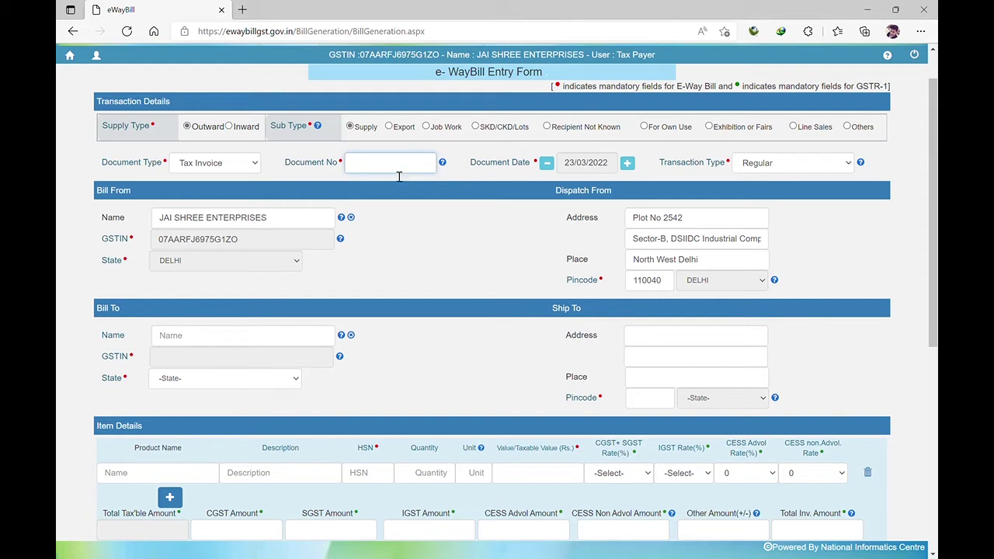
type("1052")
left_click(493, 213)
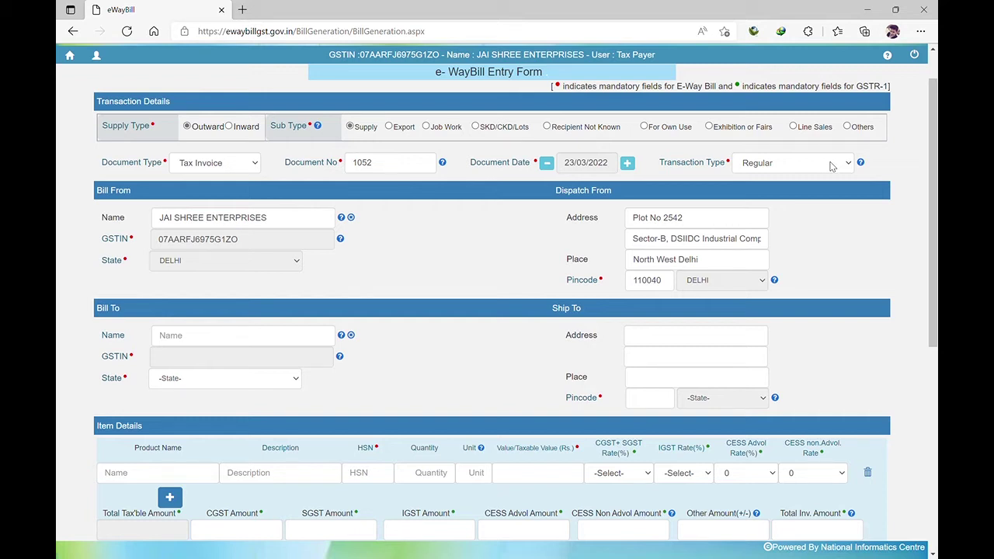
Try the Transaction Type options, then leave it set to Regular
left_click(830, 165)
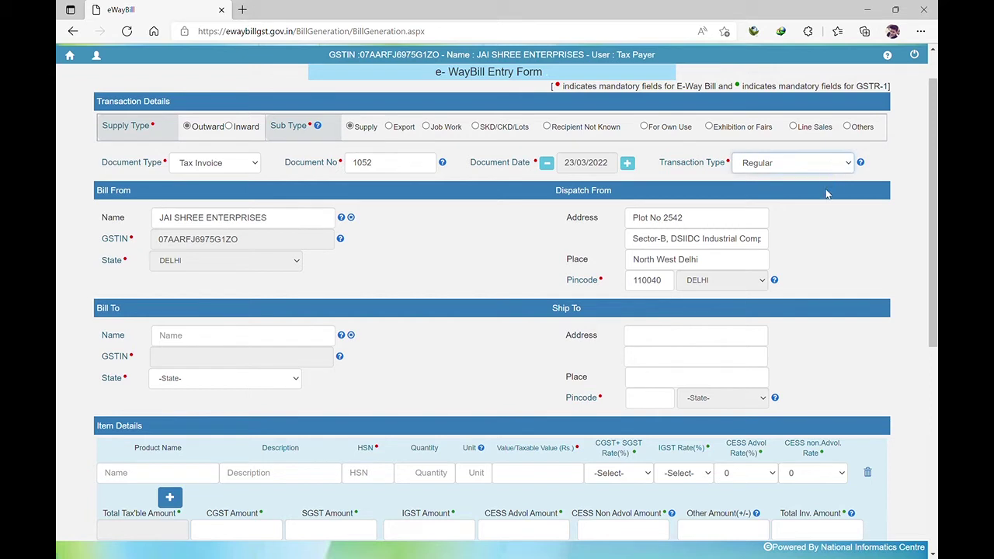
left_click(826, 194)
left_click(803, 169)
left_click(804, 204)
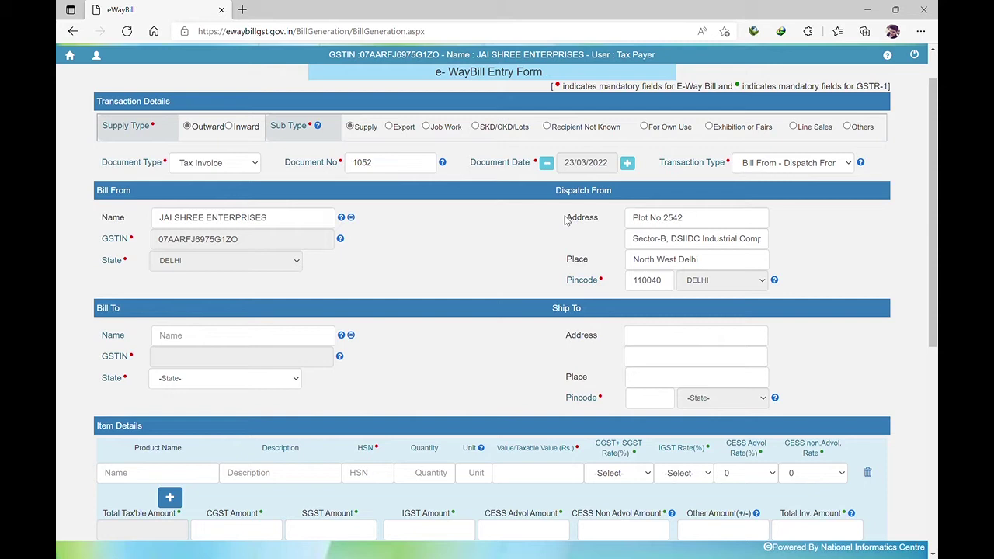
left_click(810, 164)
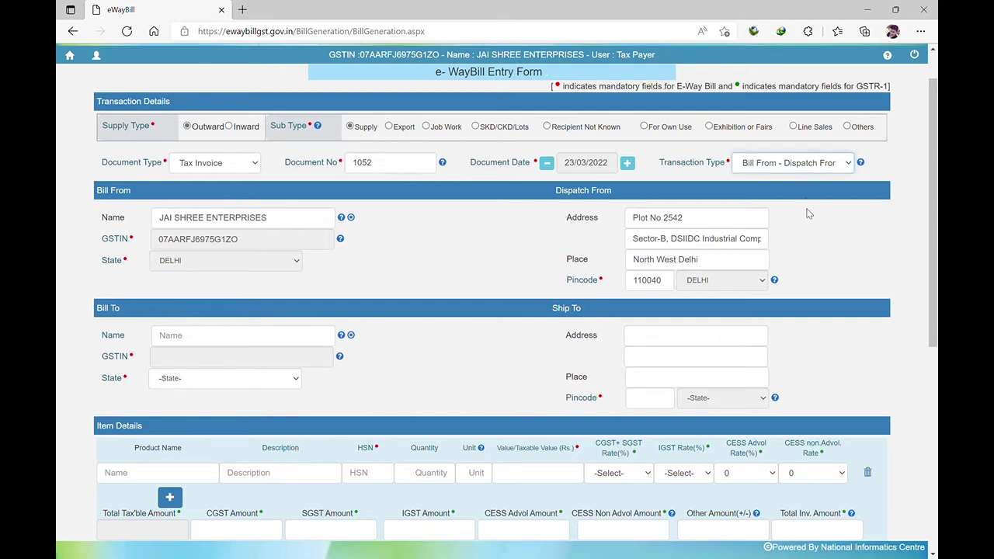
key("Down")
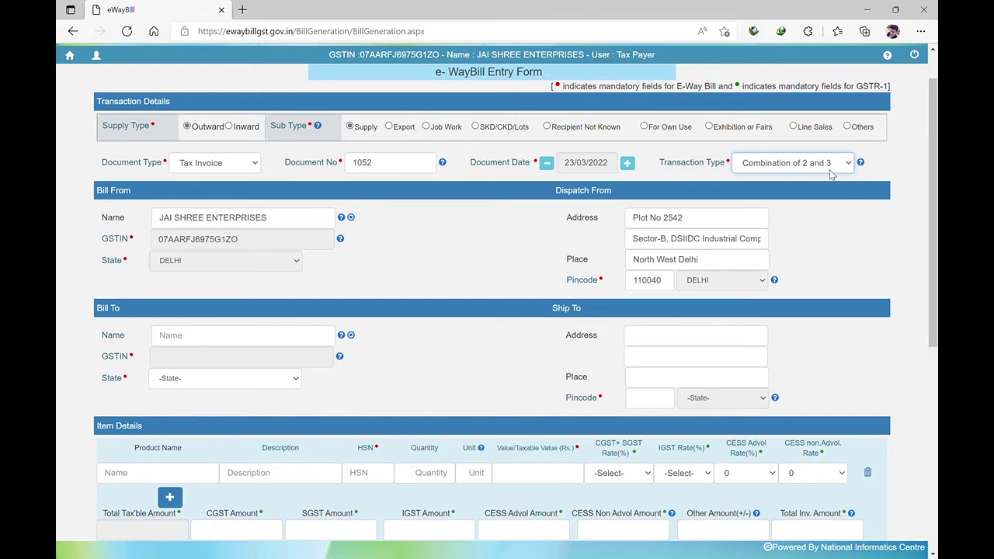
left_click(819, 181)
left_click(822, 220)
Replace URP in the Bill To GSTIN with the buyer's pasted GSTIN to auto-fill the Gujarat details
scroll(187, 466, "down", 1)
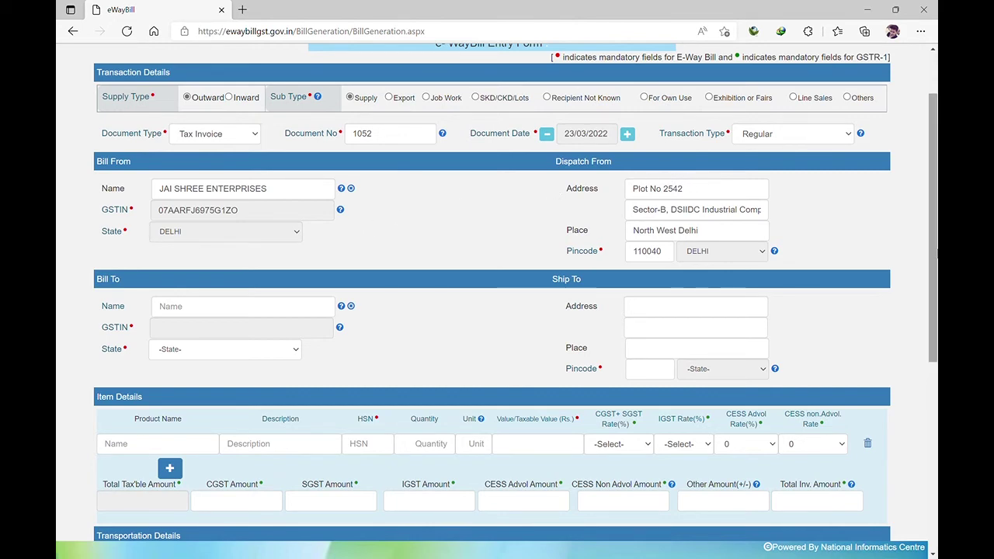
scroll(935, 252, "down", 2)
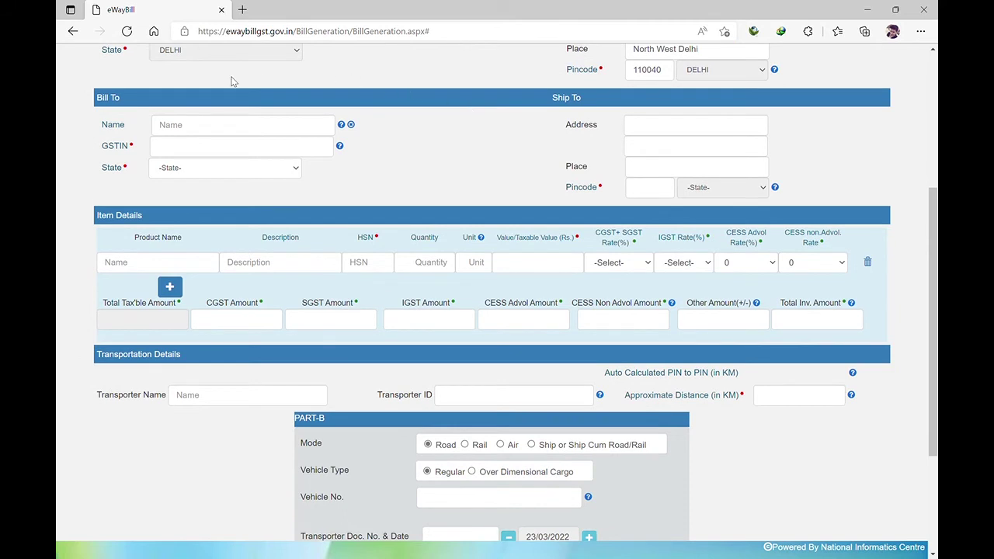
left_click(186, 152)
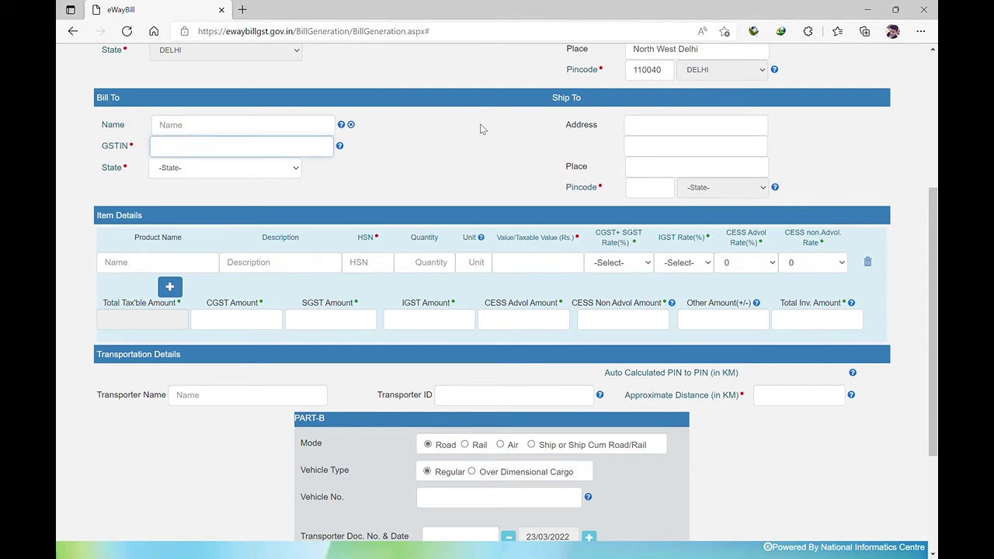
mouse_move(340, 149)
type("RP")
left_click_drag(218, 148, 129, 153)
key("BackSpace")
left_click(486, 172)
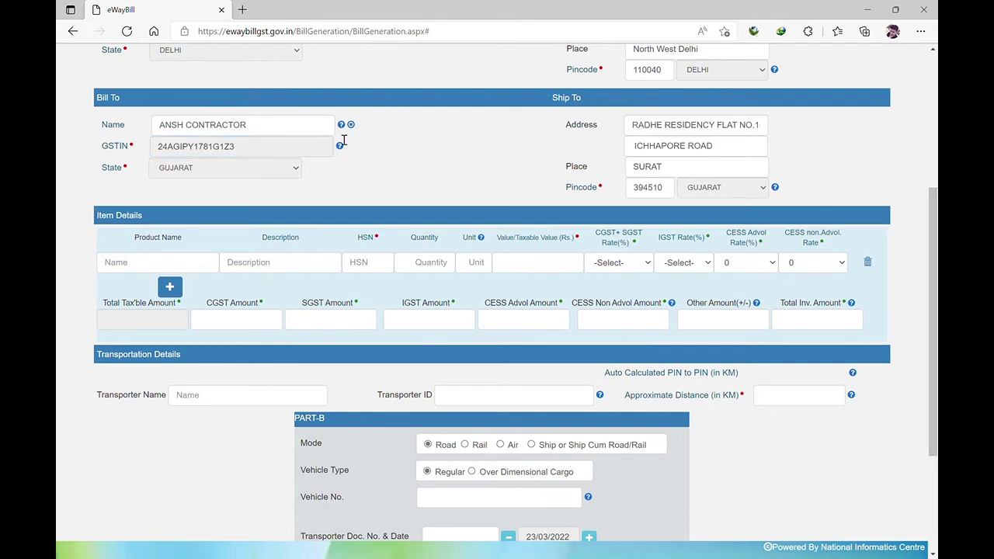
left_click_drag(935, 233, 935, 283)
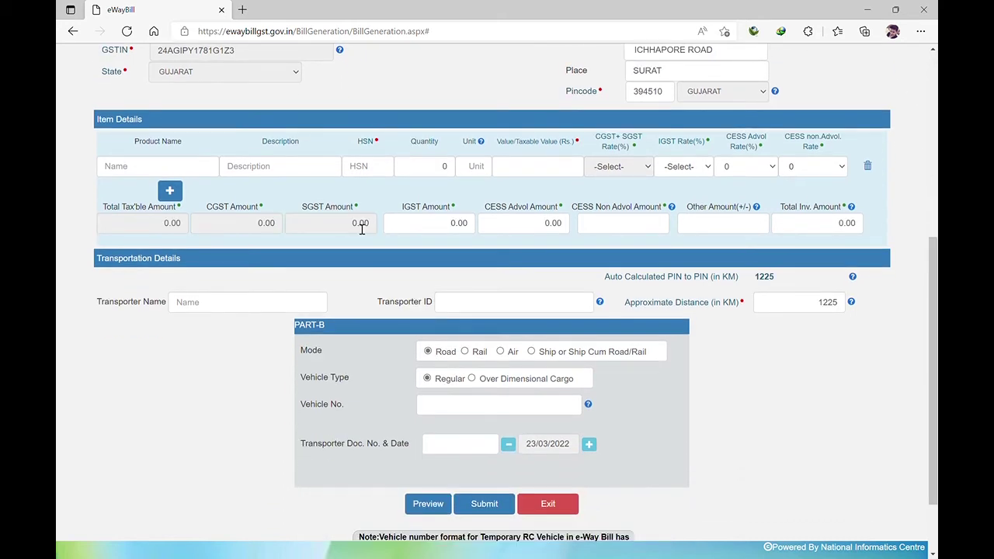
Enter product name 'mobile' and paste the SAMSUNG Galaxy F23 5G description
left_click(159, 173)
type("mobile")
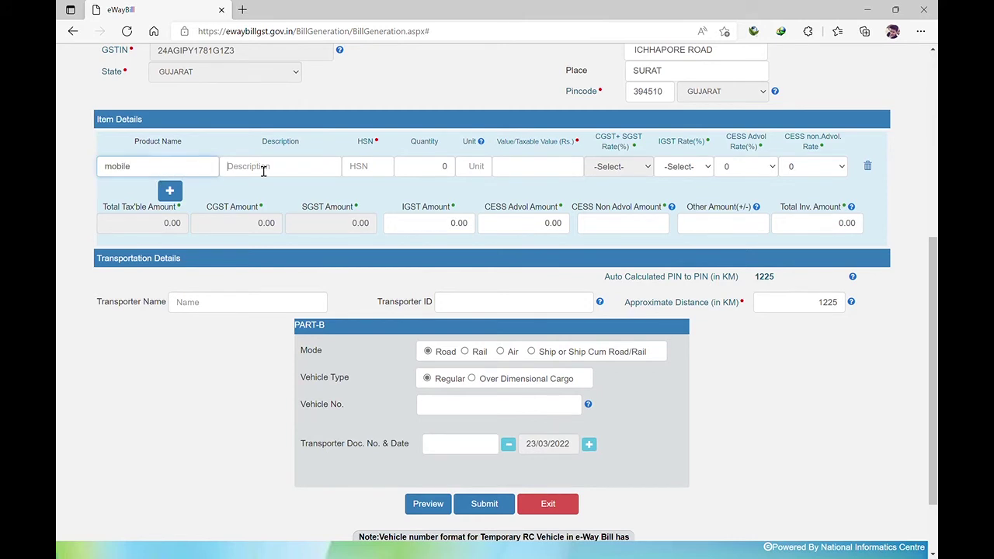
left_click(264, 170)
key("ctrl+v")
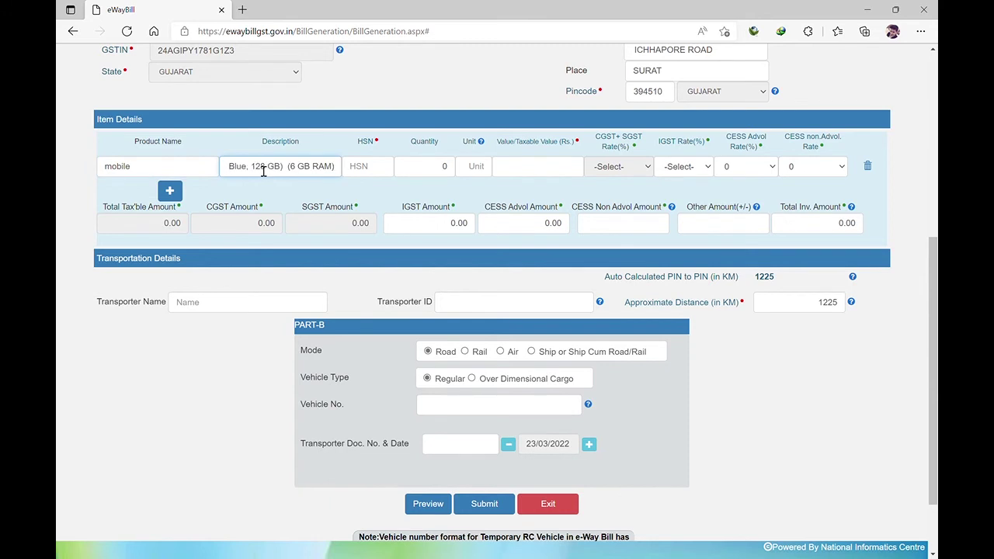
key("Left")
key("Left")
key("Left")
key("Left")
key("Left")
key("Left")
key("Left")
key("Left")
key("Left")
key("Left")
key("Left")
key("Left")
key("Left")
key("Left")
key("Left")
key("Left")
key("Left")
key("Left")
key("Left")
key("Left")
Fill in HSN 8517, quantity 10, unit pcs and taxable value 120000
left_click(374, 173)
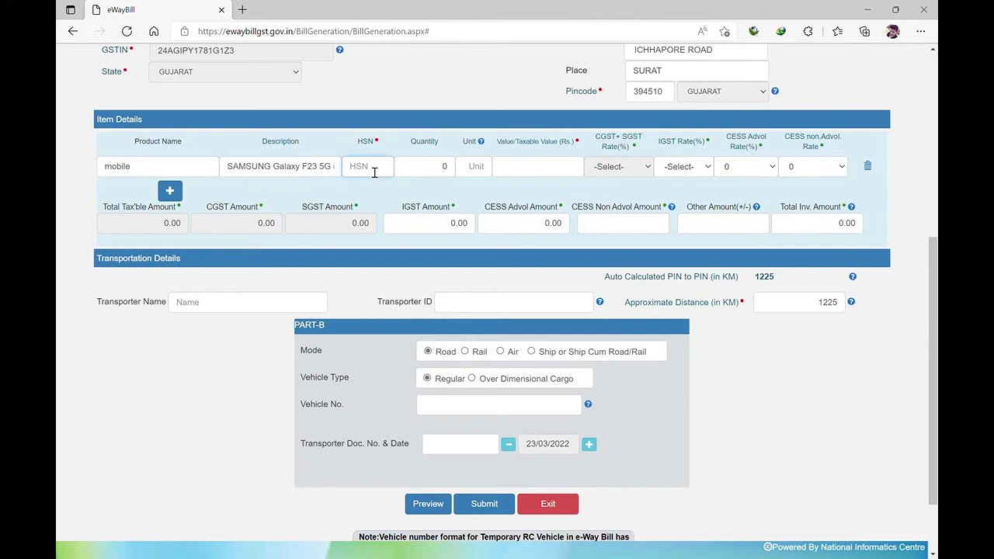
type("8517")
left_click(424, 175)
type("1")
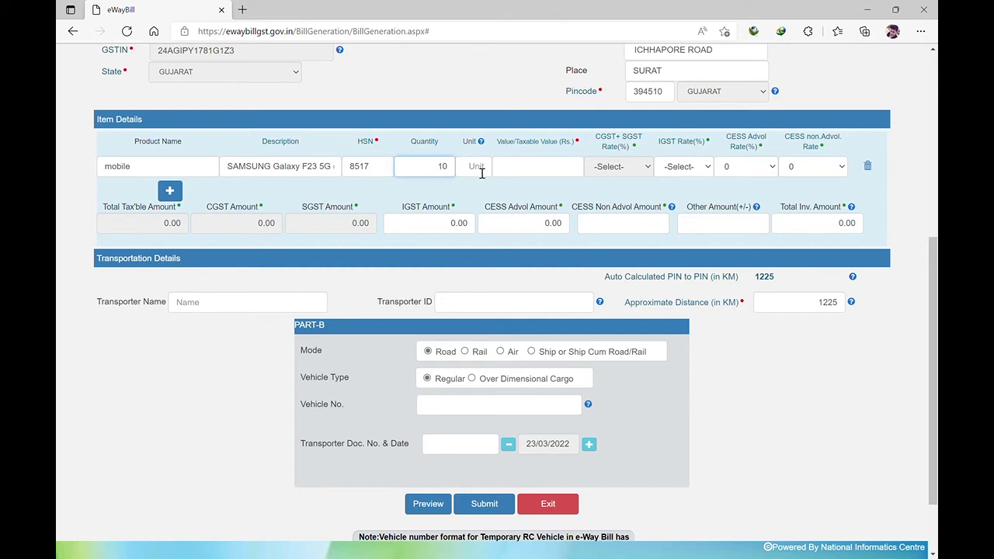
left_click(481, 172)
mouse_move(481, 145)
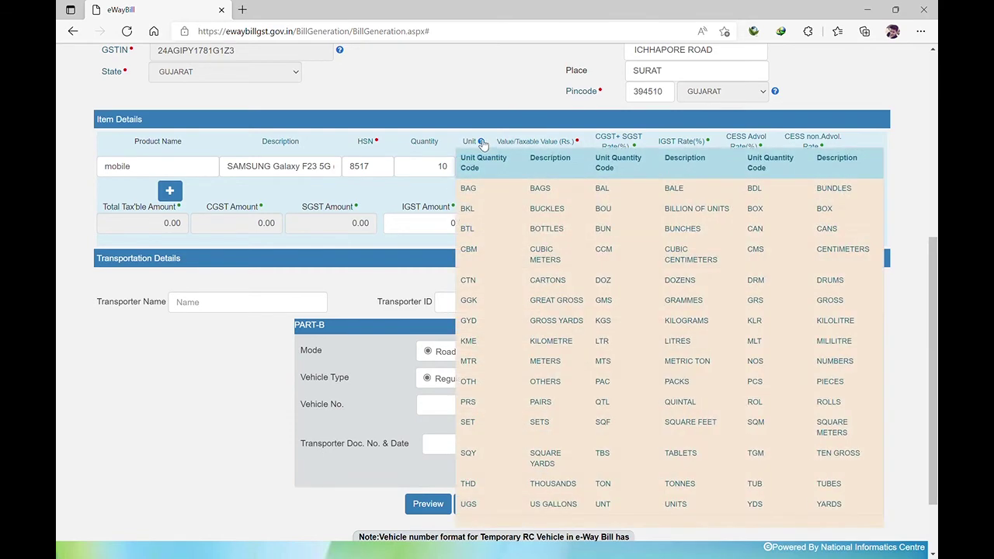
left_click(479, 171)
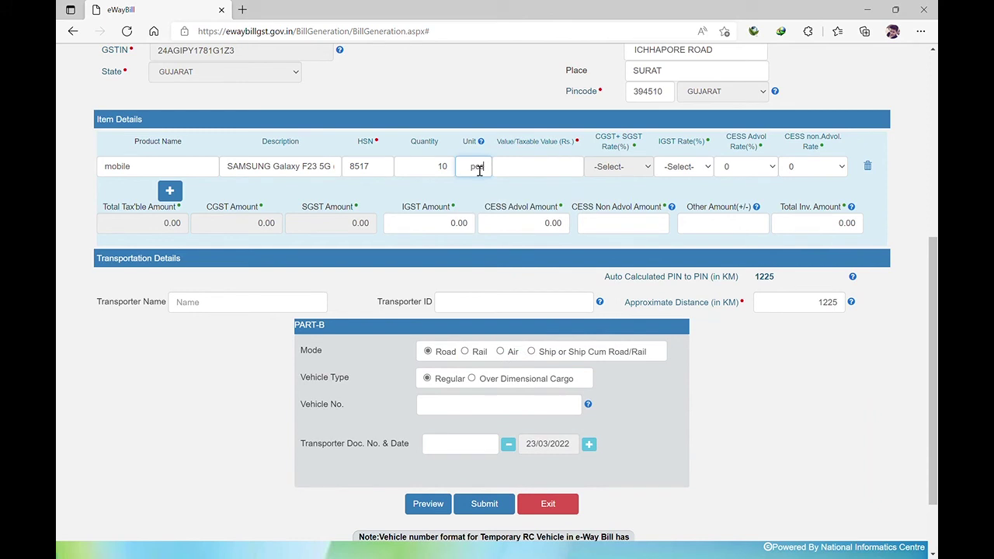
type("pcs")
left_click(515, 179)
type("120000")
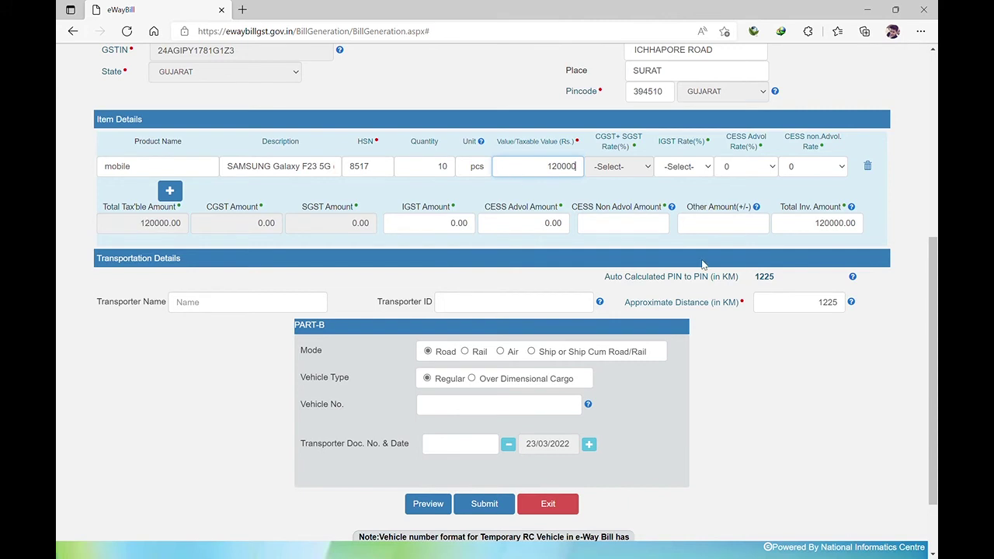
left_click(706, 257)
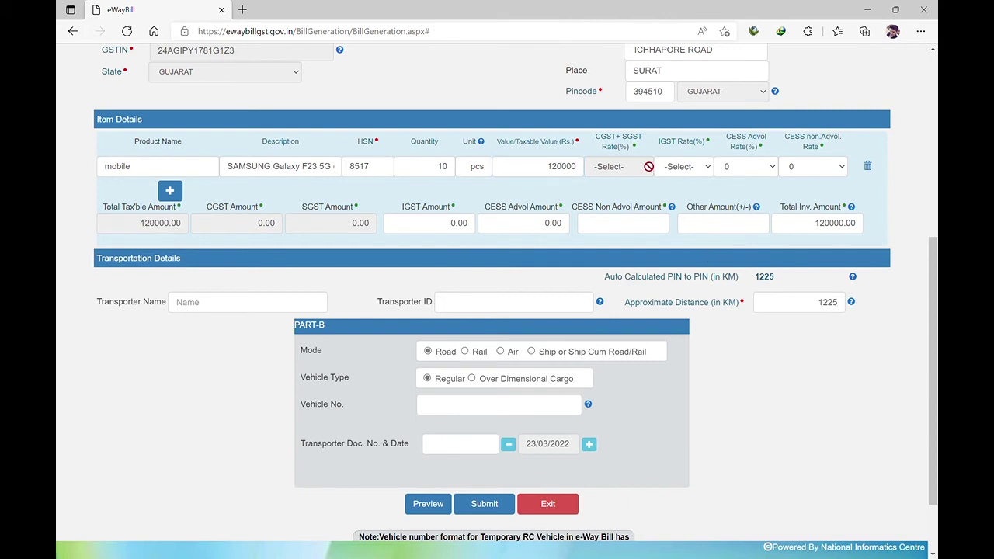
Set IGST rate 12%, giving IGST 14400 and total 134400, and pass the cess fields
left_click(686, 169)
left_click(670, 251)
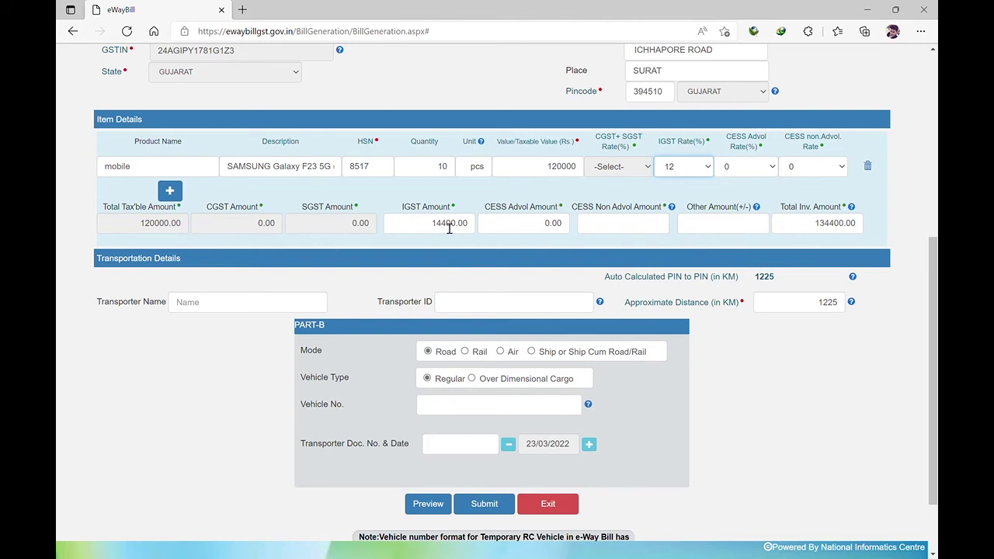
double_click(436, 225)
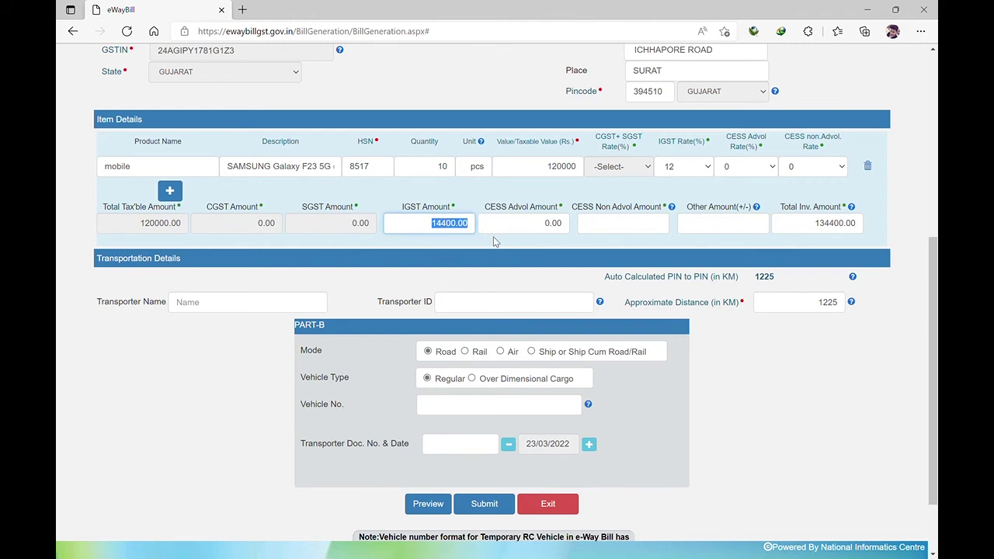
left_click(493, 242)
left_click(648, 231)
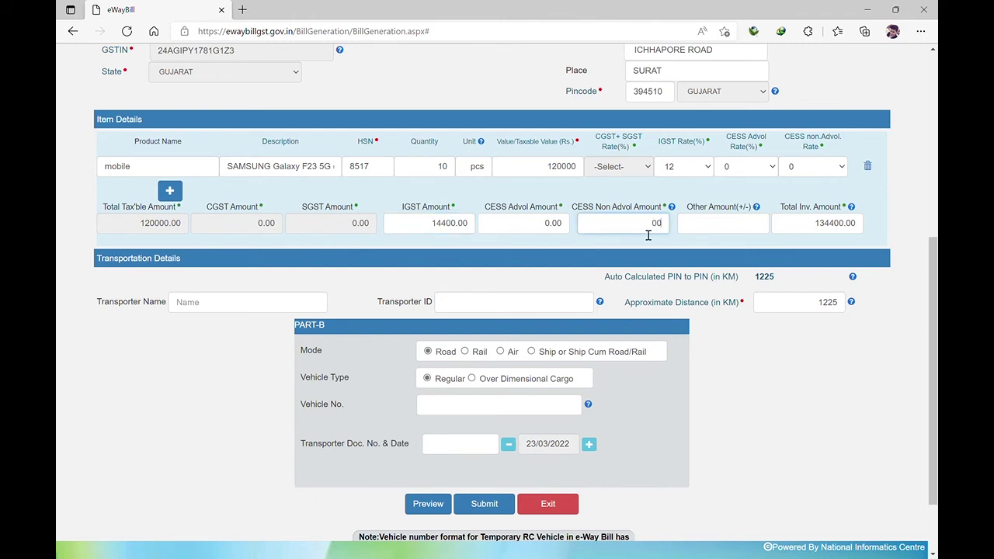
left_click(715, 233)
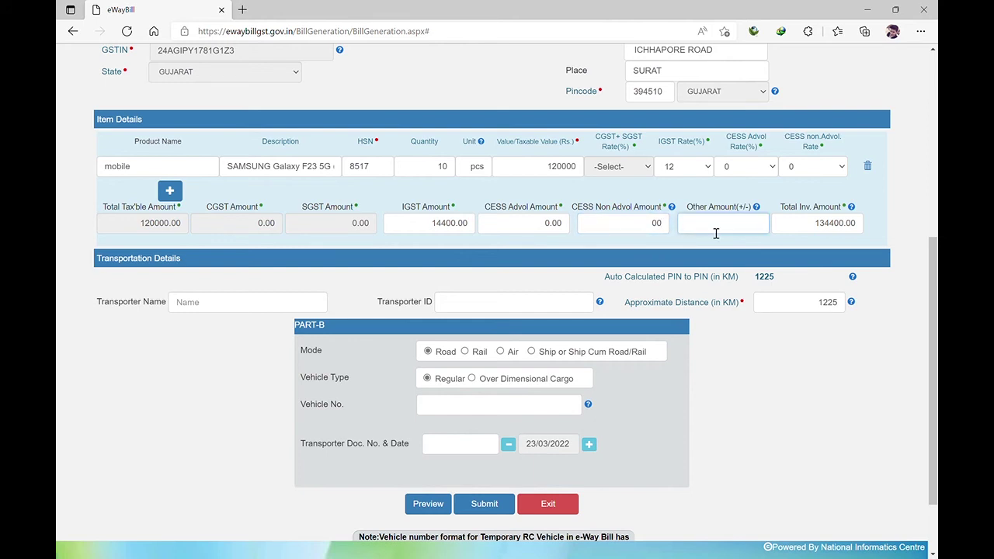
scroll(676, 377, "down", 2)
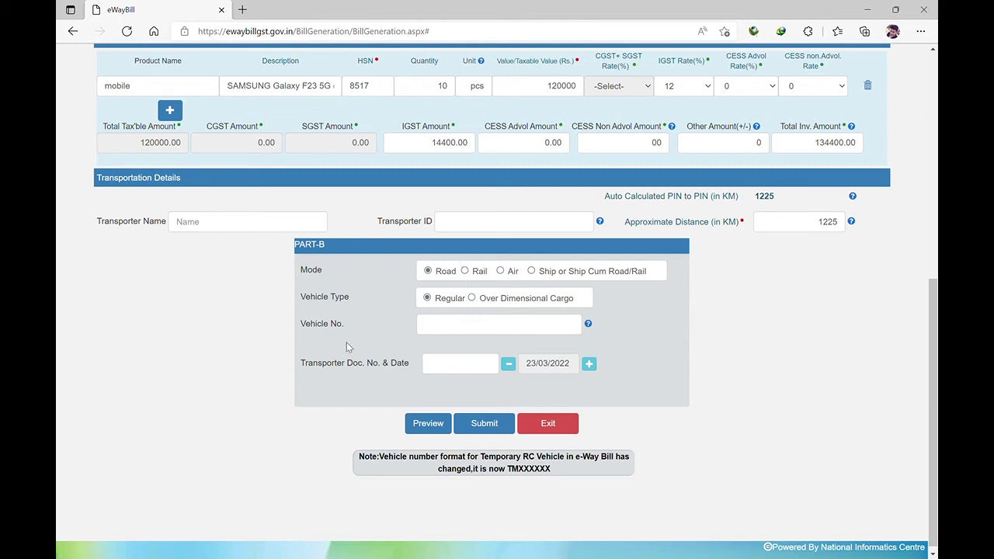
left_click(444, 330)
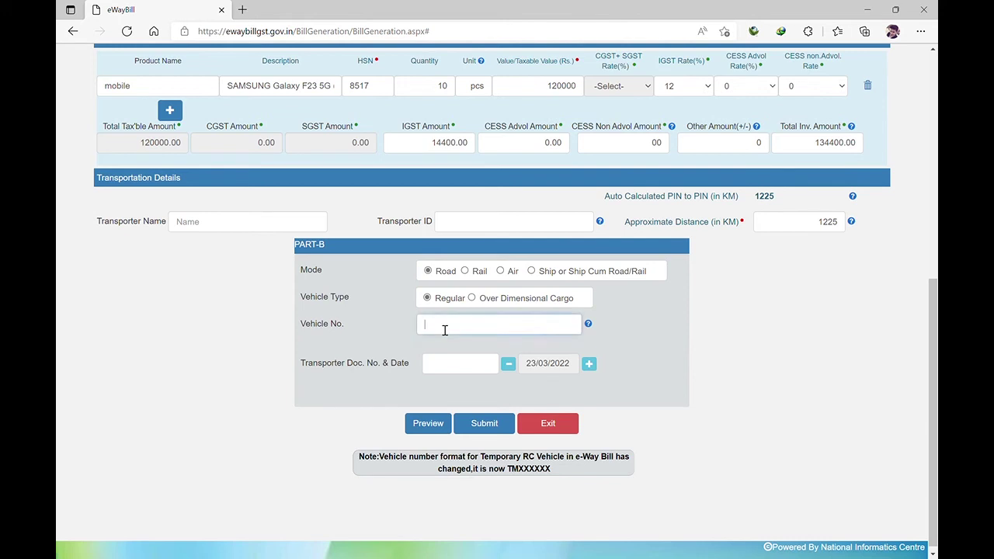
type("DL1LAB7450")
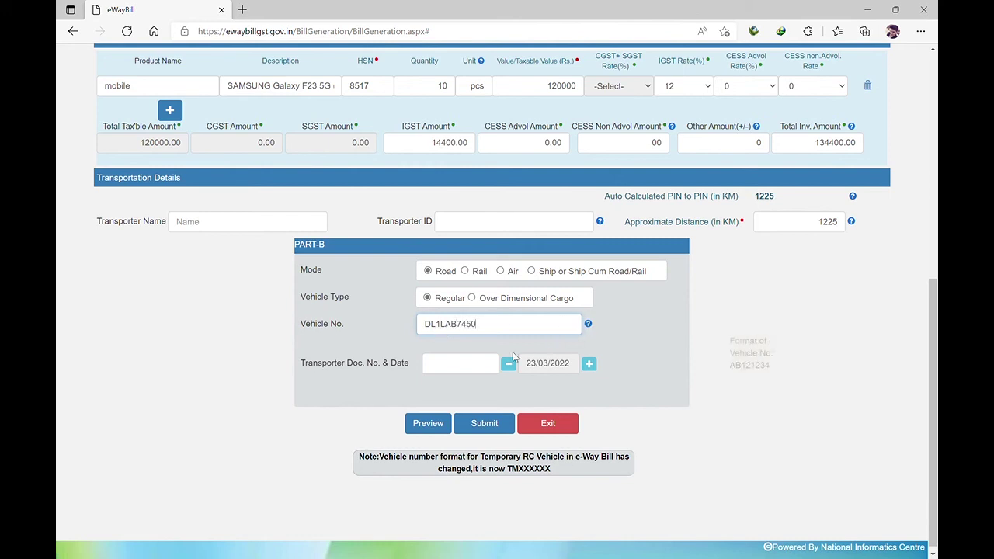
left_click(476, 368)
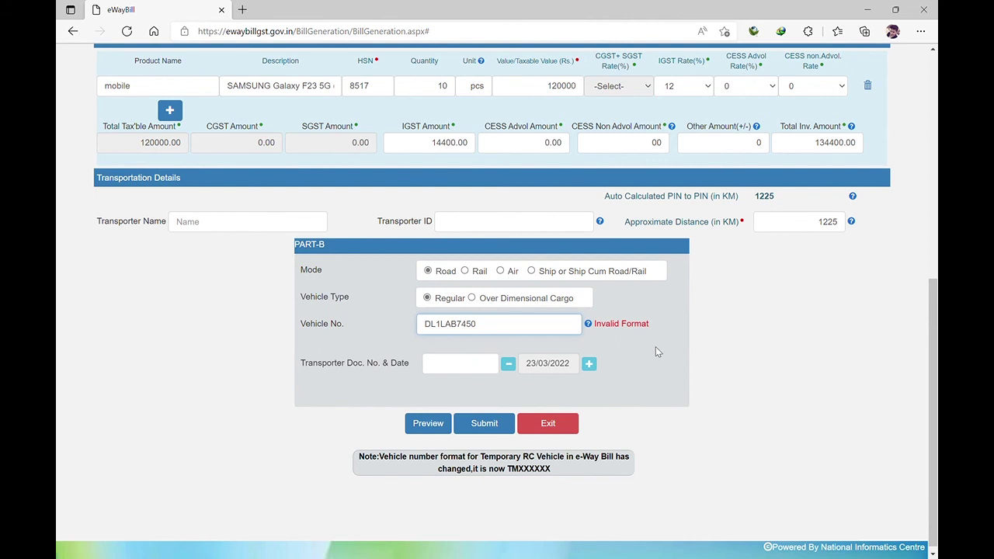
type("0")
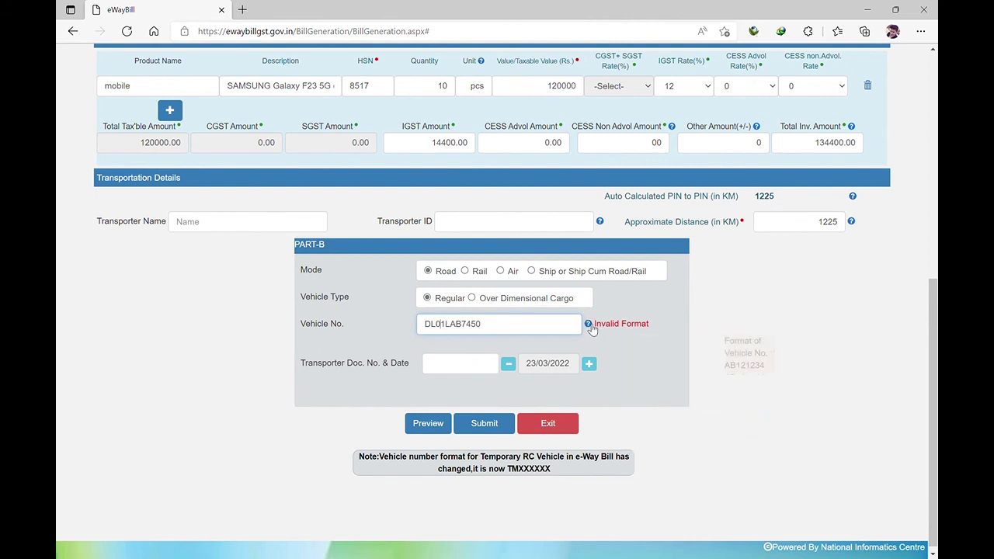
left_click(482, 371)
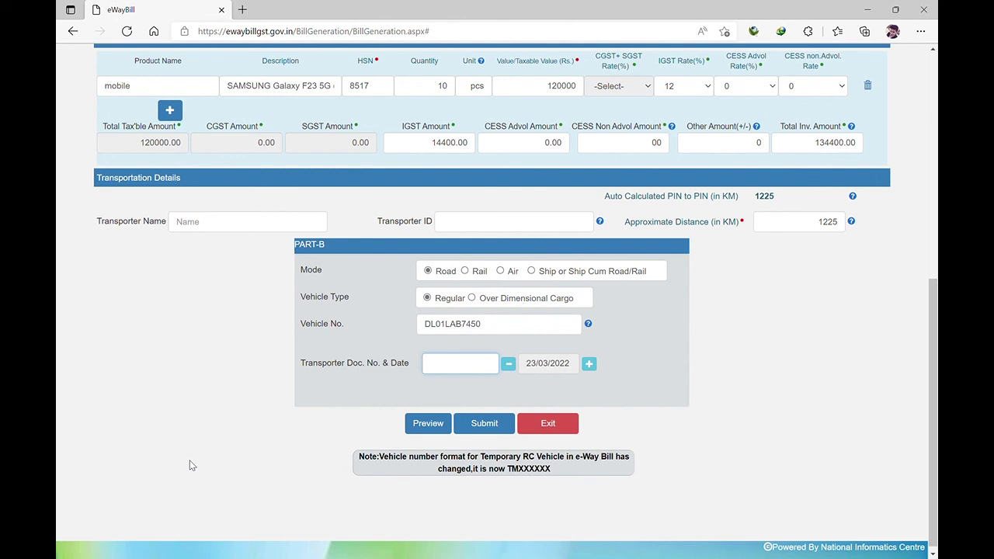
type("1052")
left_click(730, 380)
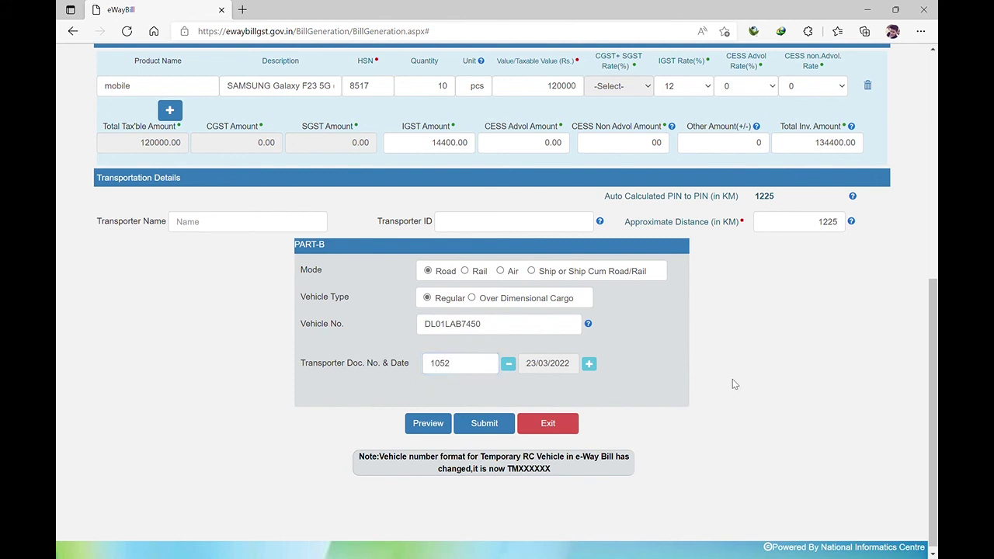
Preview the e-way bill, check the ship-to details, then return to the form
left_click(426, 423)
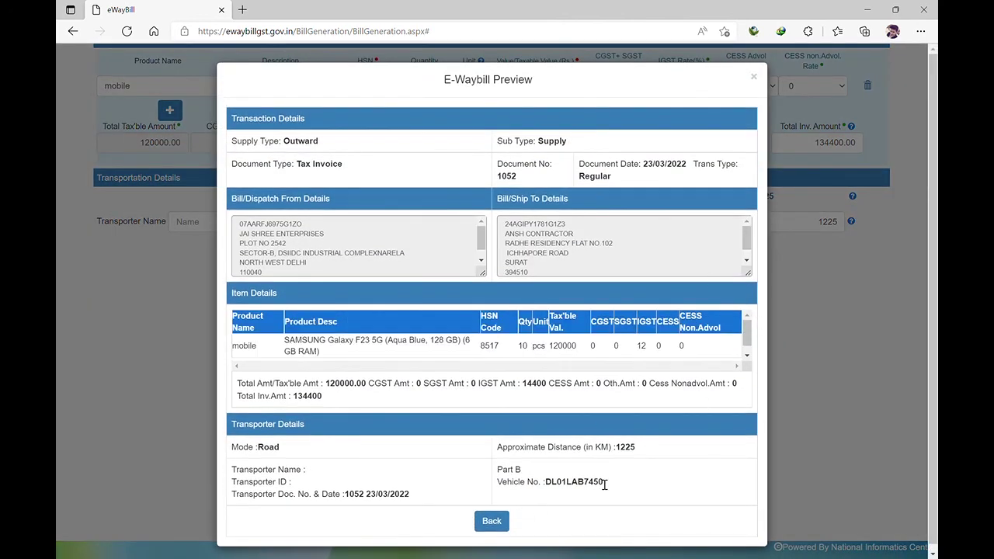
left_click(746, 266)
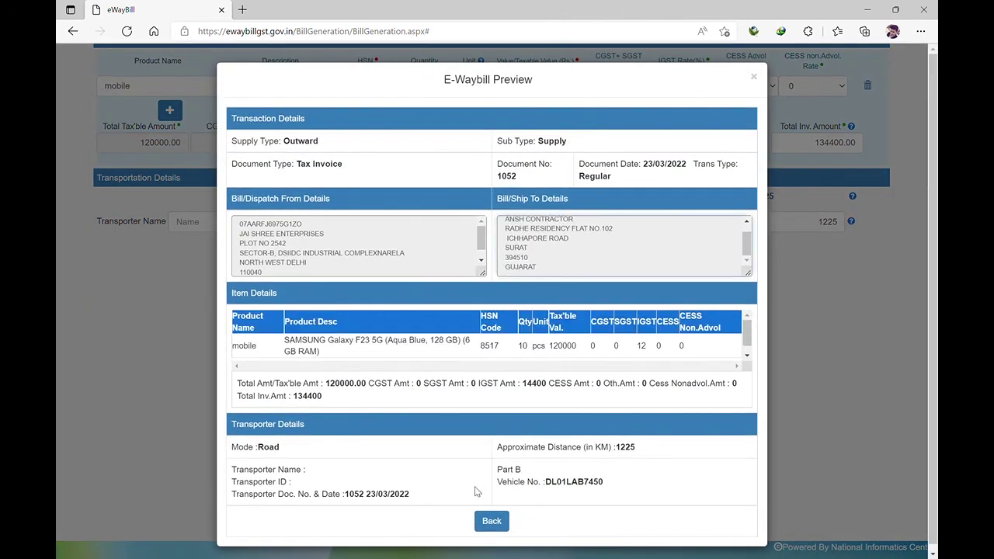
left_click(501, 527)
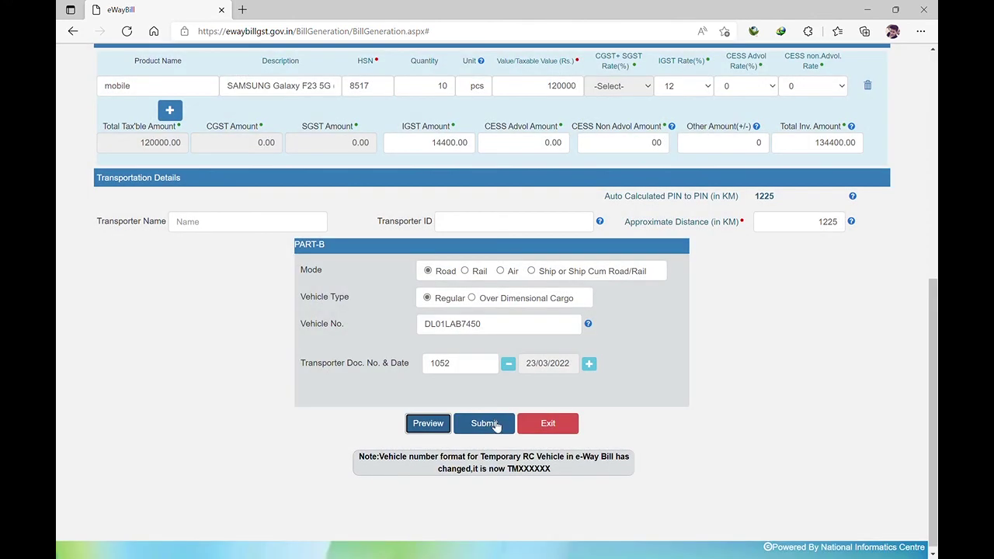